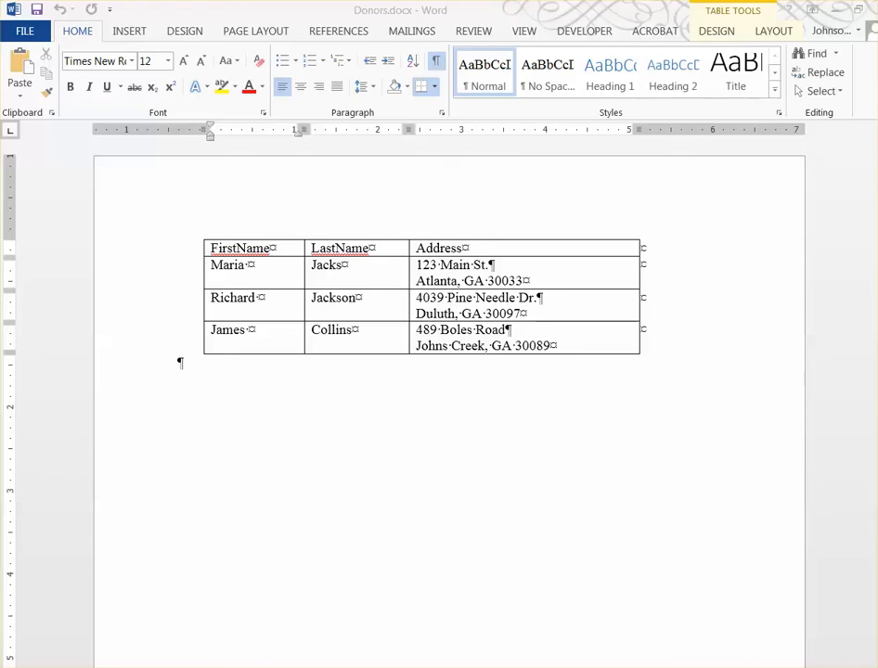
Close the donor table document and review the letter in Mail Merge Video.docx through to its closing lines
{"action": "left_click", "coordinate": [876, 9]}
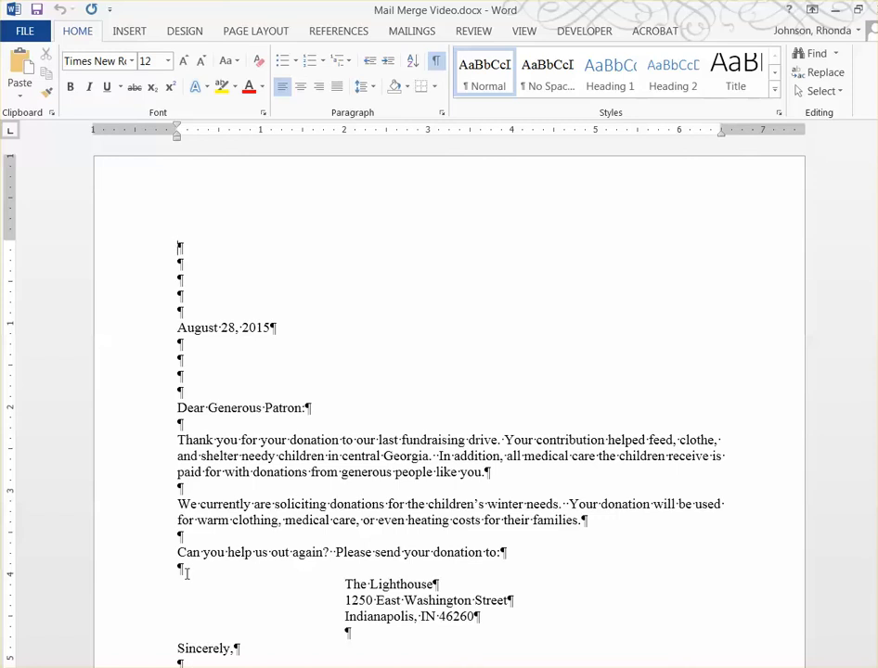
{"action": "scroll", "coordinate": [269, 436], "scroll_direction": "down", "scroll_amount": 1}
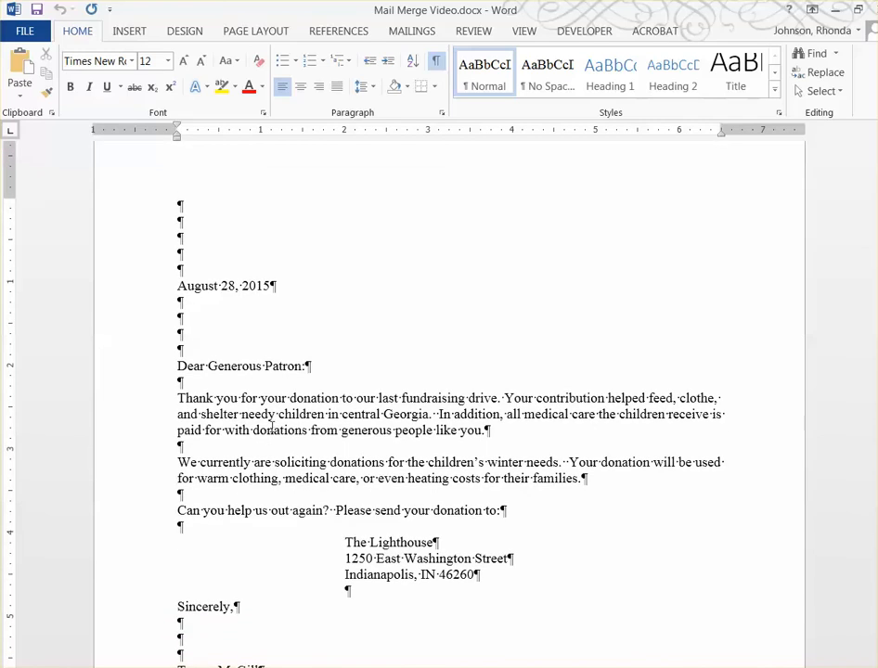
{"action": "scroll", "coordinate": [270, 427], "scroll_direction": "down", "scroll_amount": 2}
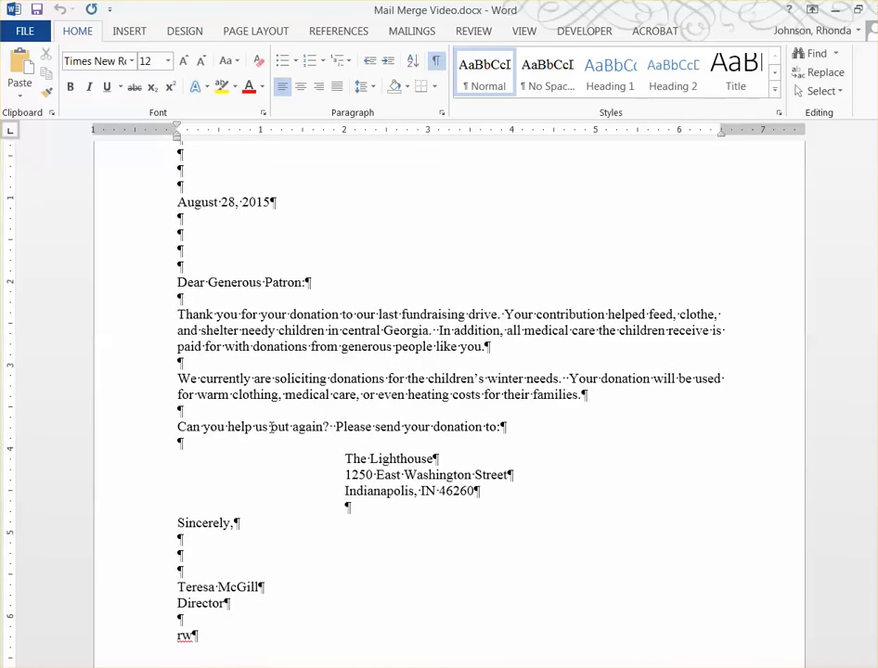
{"action": "left_click", "coordinate": [205, 523]}
{"action": "scroll", "coordinate": [671, 553], "scroll_direction": "up", "scroll_amount": 2}
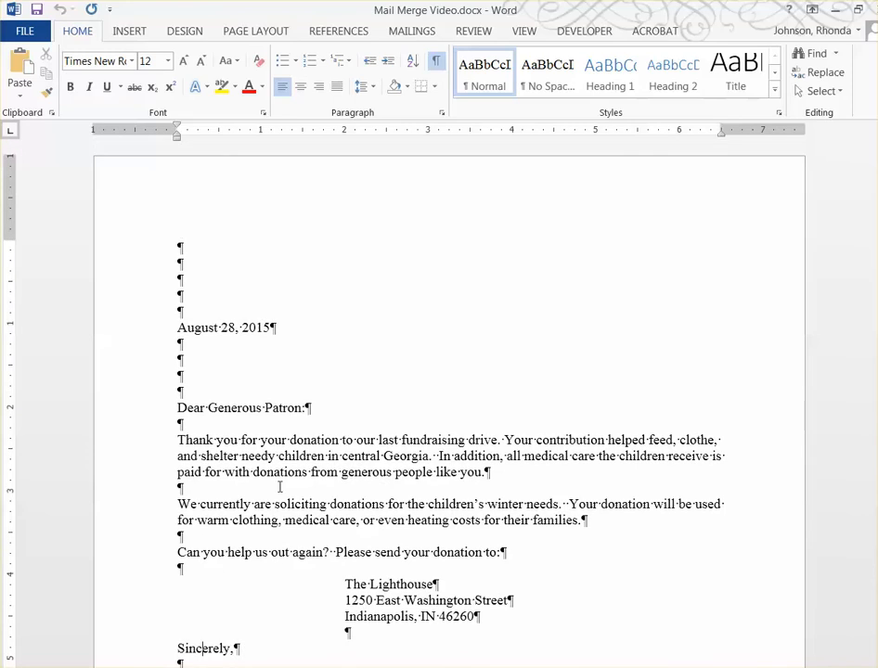
Start the Step-by-Step Mail Merge Wizard for Letters, using the current document, and advance to recipient selection
{"action": "left_click", "coordinate": [414, 31]}
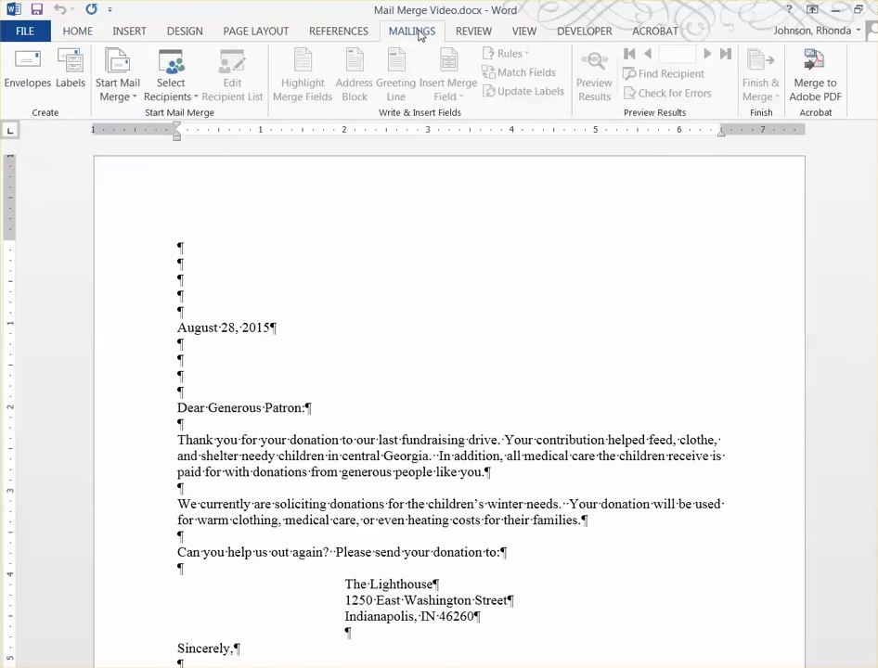
{"action": "left_click", "coordinate": [123, 90]}
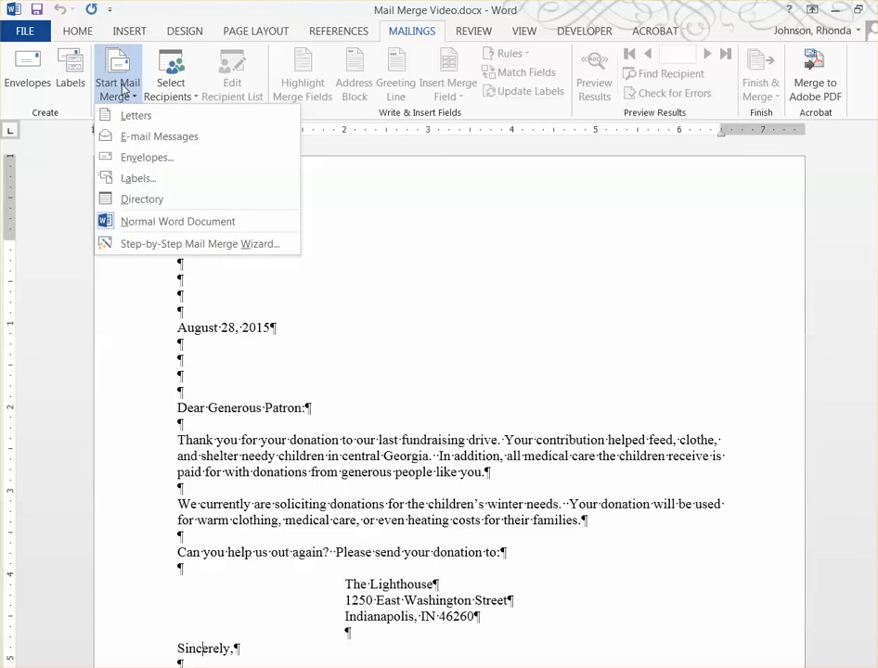
{"action": "left_click", "coordinate": [148, 246]}
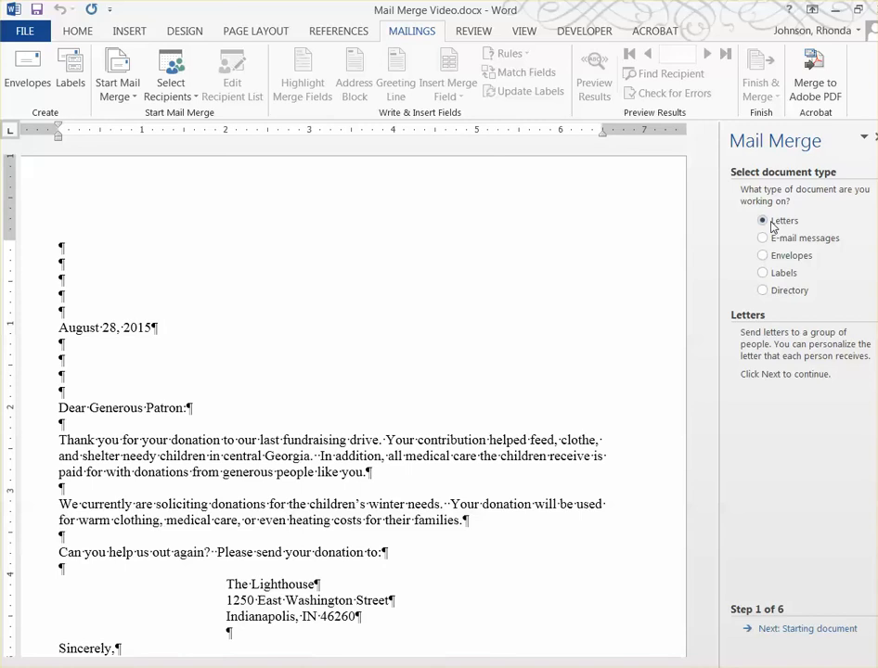
{"action": "left_click", "coordinate": [788, 630]}
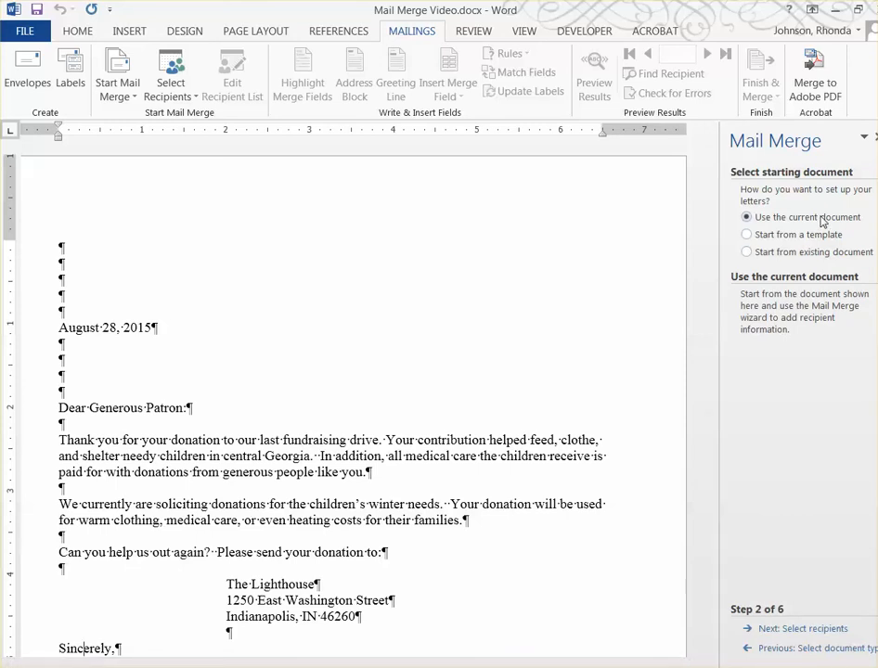
{"action": "left_click", "coordinate": [793, 630]}
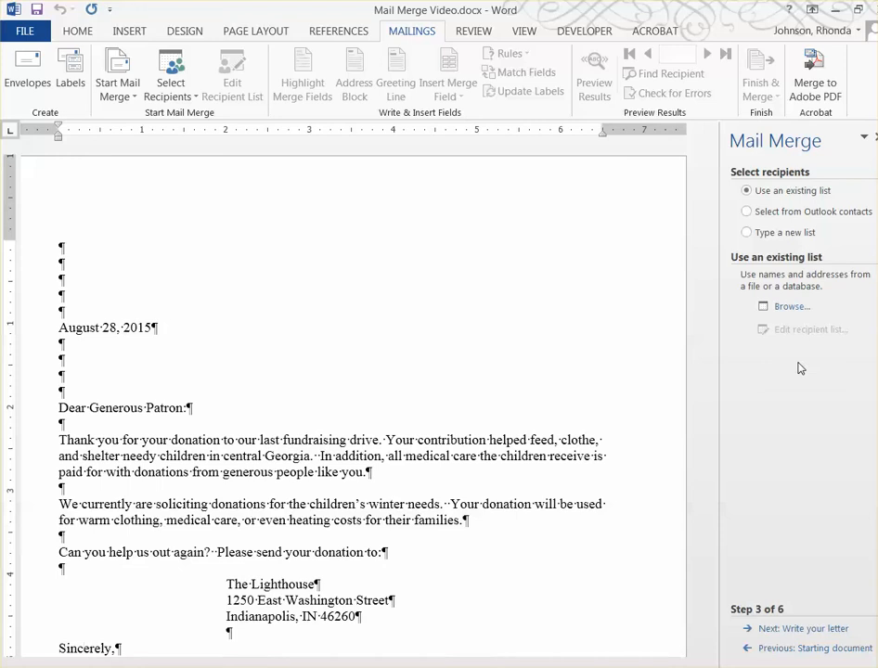
Use Donors.docx from the BUSN2210 documents folder as the existing list, keep all recipients, and advance to writing the letter
{"action": "left_click", "coordinate": [794, 308]}
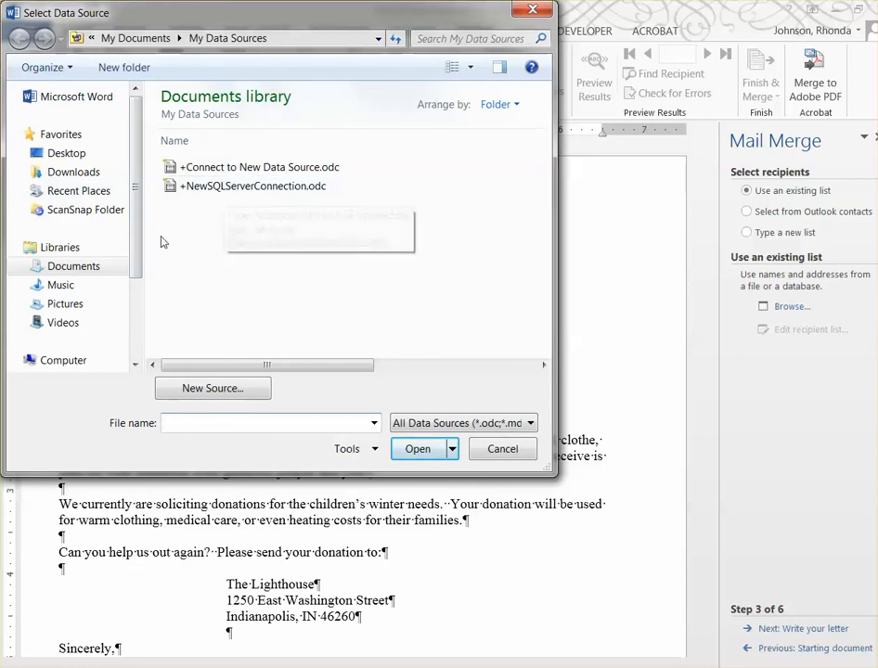
{"action": "left_click", "coordinate": [78, 270]}
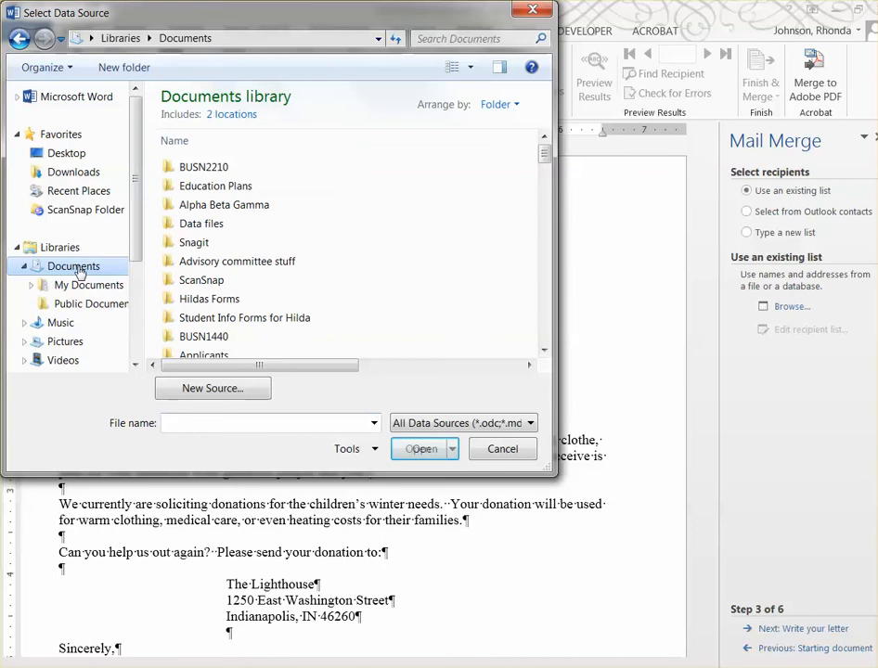
{"action": "double_click", "coordinate": [196, 169]}
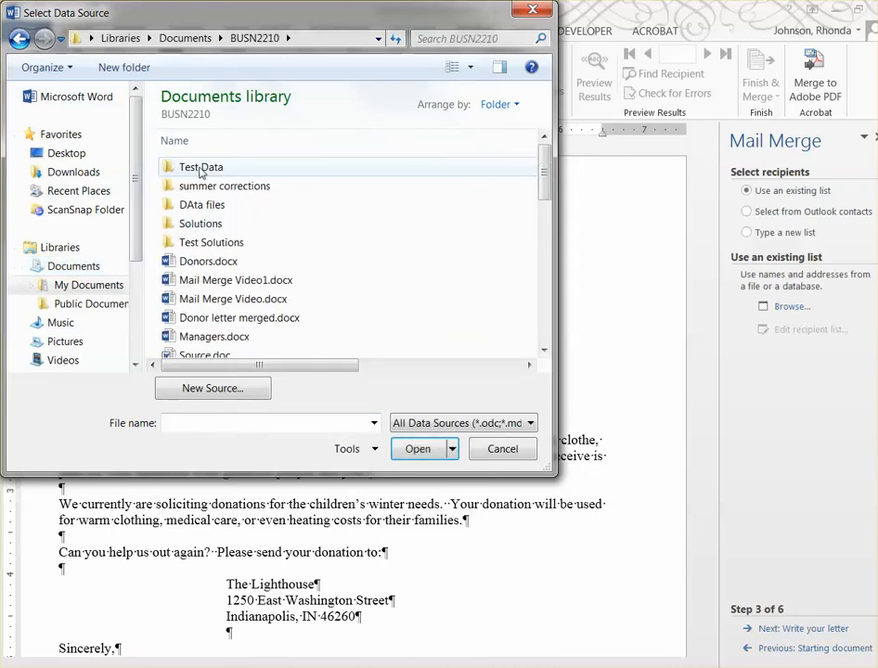
{"action": "left_click", "coordinate": [210, 262]}
{"action": "left_click", "coordinate": [418, 449]}
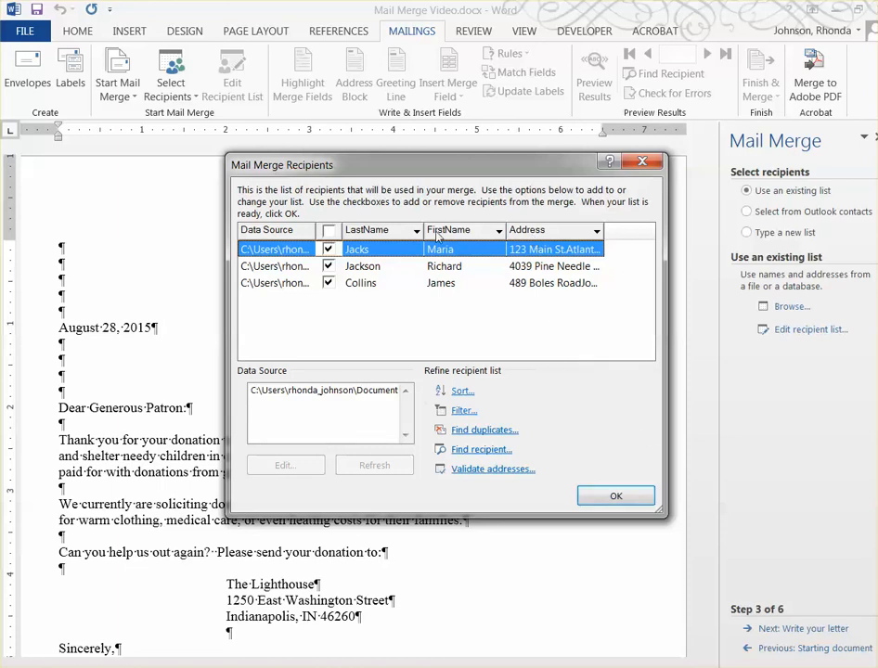
{"action": "left_click", "coordinate": [615, 496]}
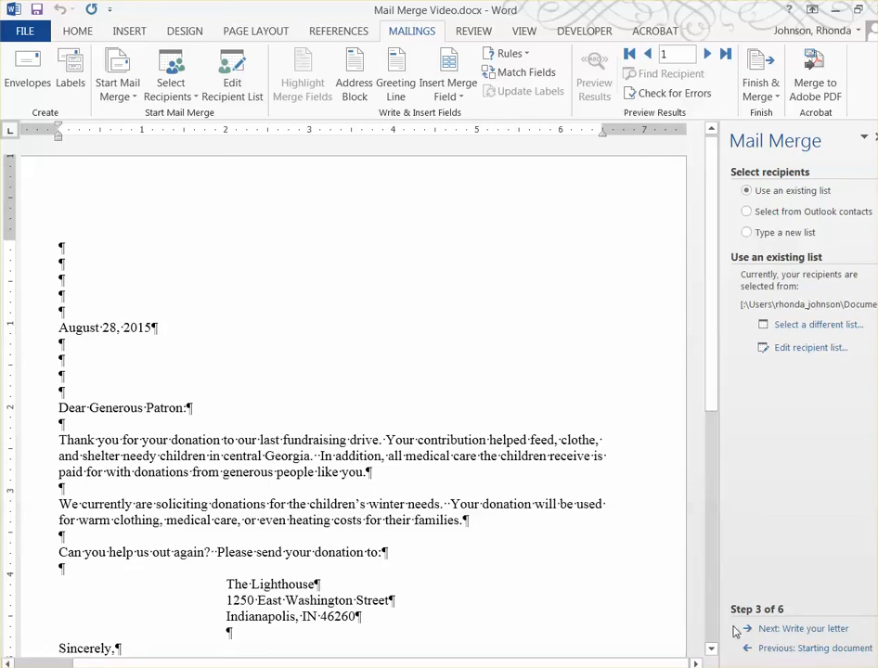
{"action": "left_click", "coordinate": [804, 631]}
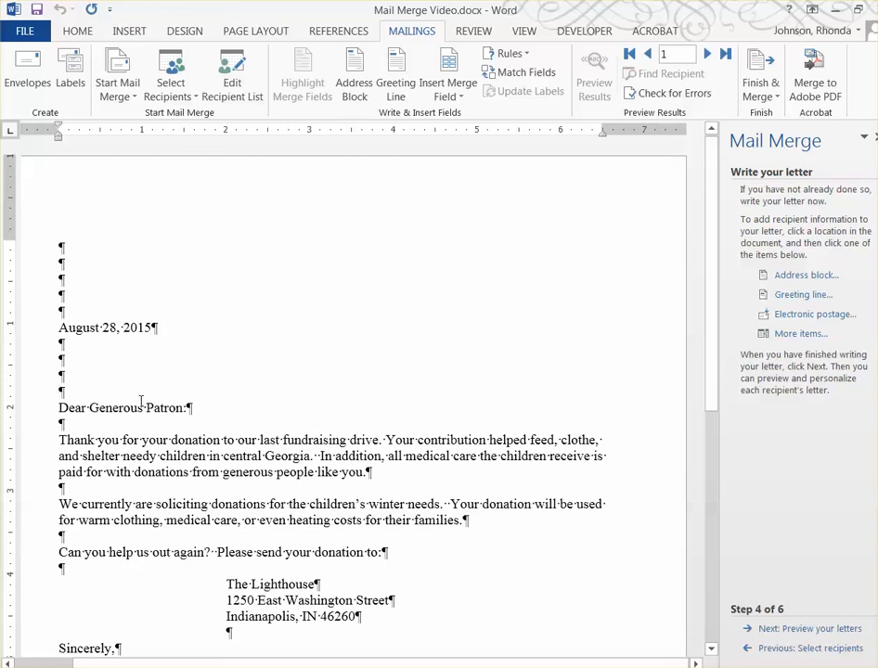
Insert the FirstName and LastName merge fields on the line above the "Dear Generous Patron:" salutation
{"action": "left_click", "coordinate": [791, 340]}
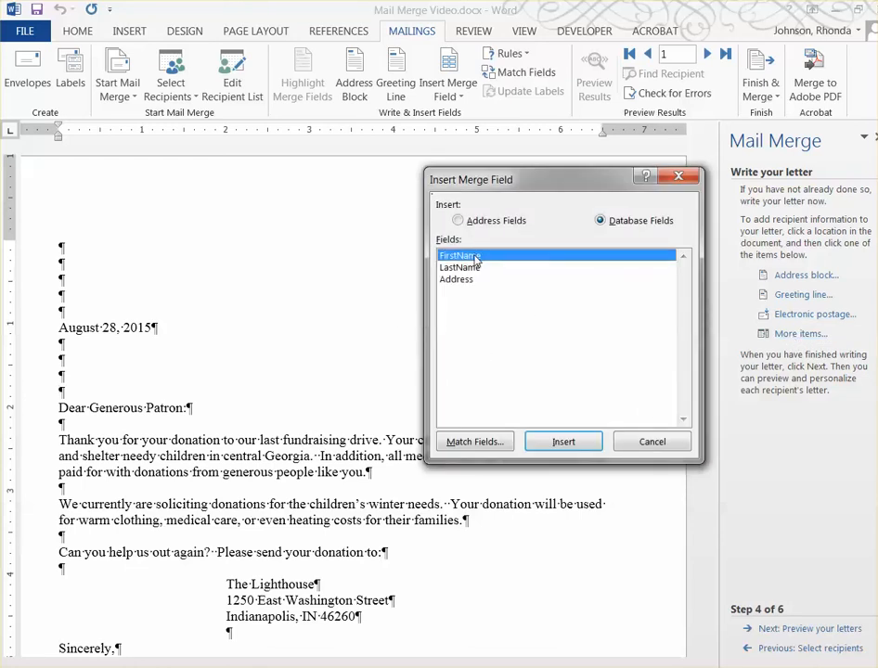
{"action": "left_click", "coordinate": [561, 443]}
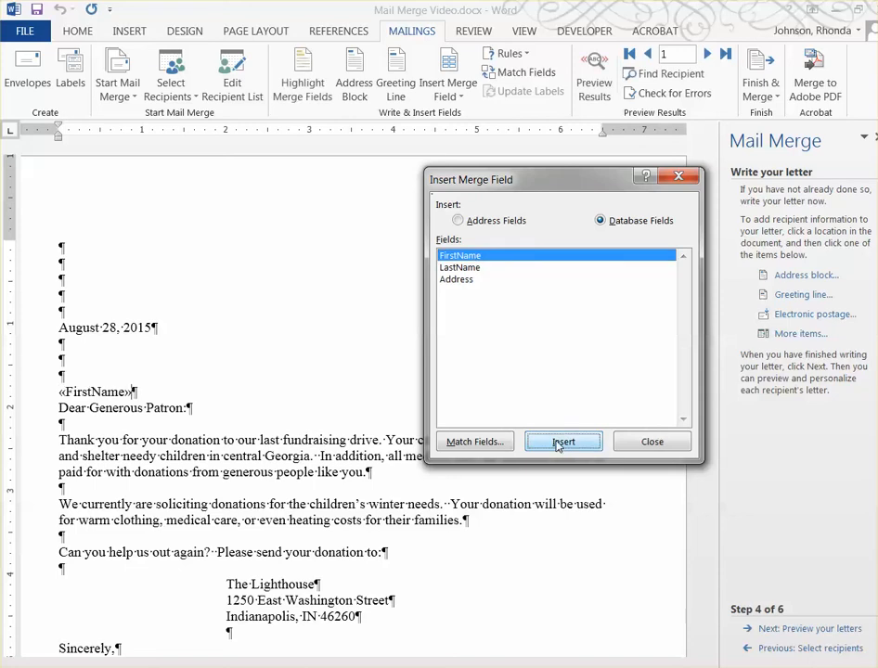
{"action": "left_click", "coordinate": [474, 268]}
{"action": "left_click", "coordinate": [562, 442]}
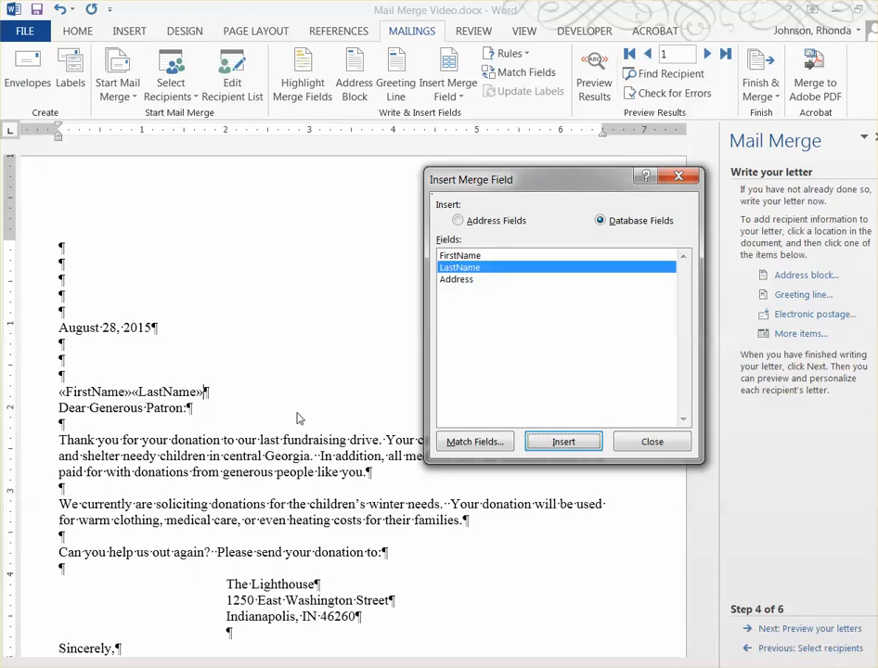
{"action": "left_click", "coordinate": [655, 443]}
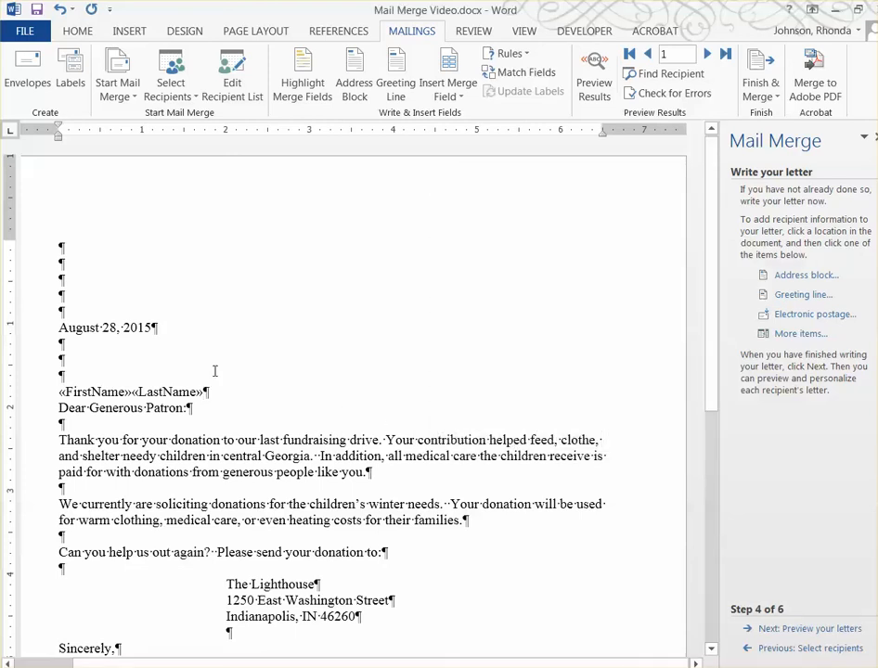
Insert the Address merge field on a new line below the name fields, followed by a blank line before the salutation
{"action": "key", "text": "Return"}
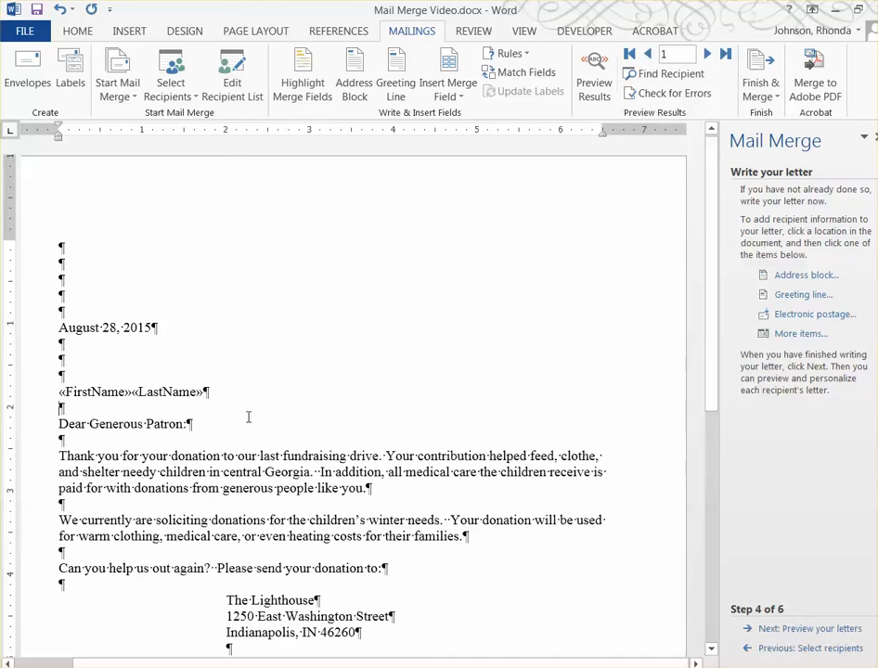
{"action": "left_click", "coordinate": [795, 336]}
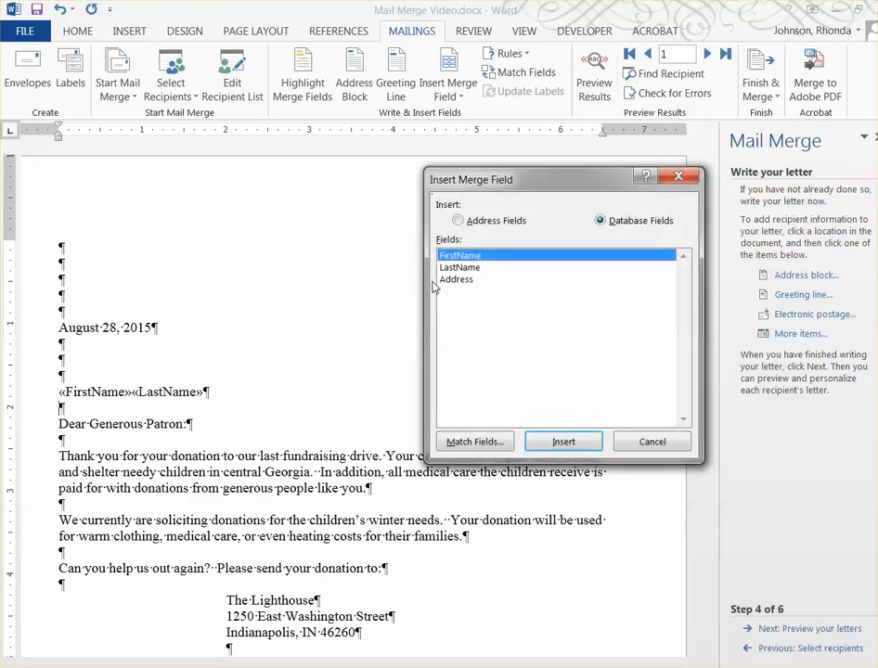
{"action": "left_click", "coordinate": [459, 280]}
{"action": "left_click", "coordinate": [576, 443]}
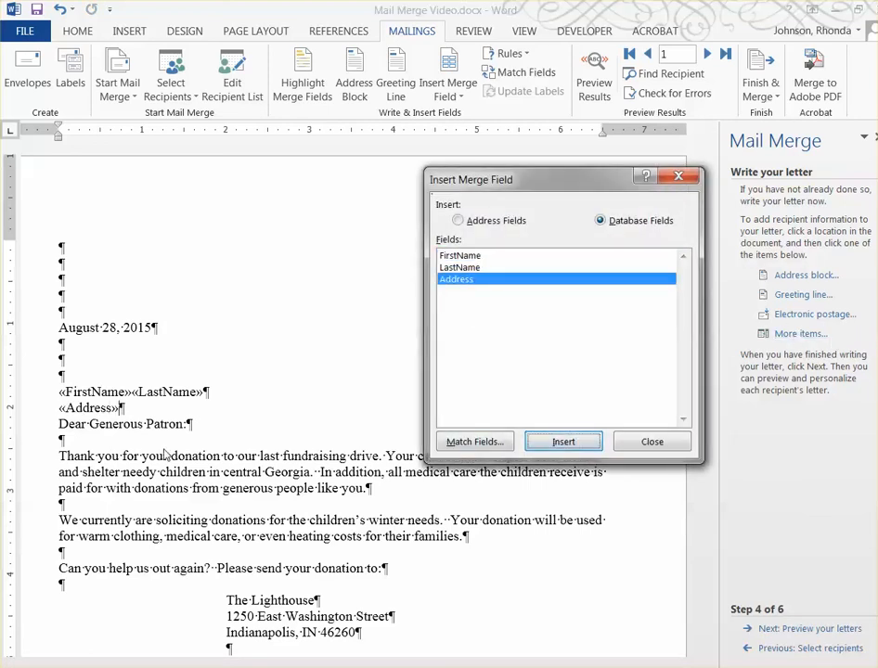
{"action": "left_click", "coordinate": [652, 441]}
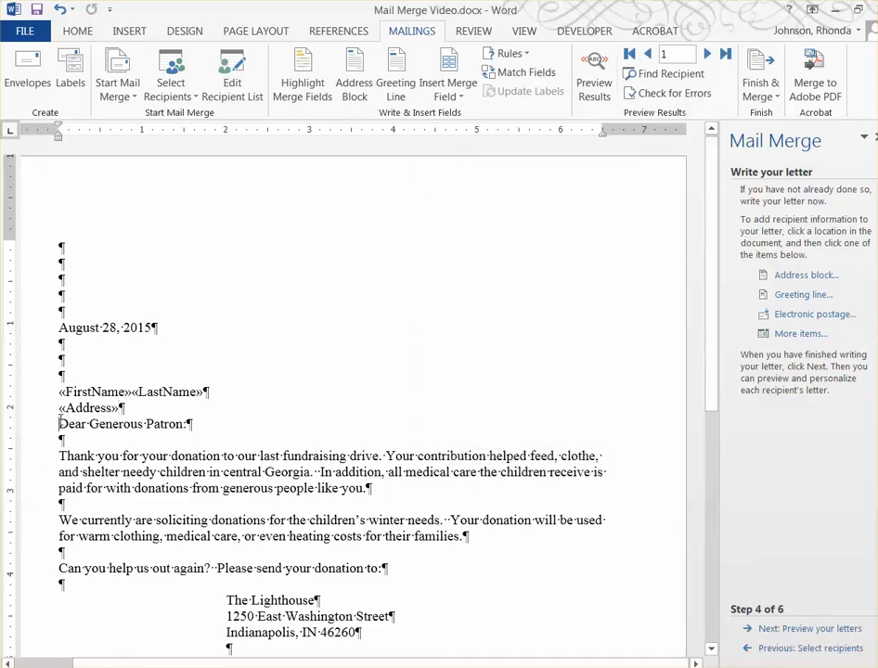
{"action": "key", "text": "Return"}
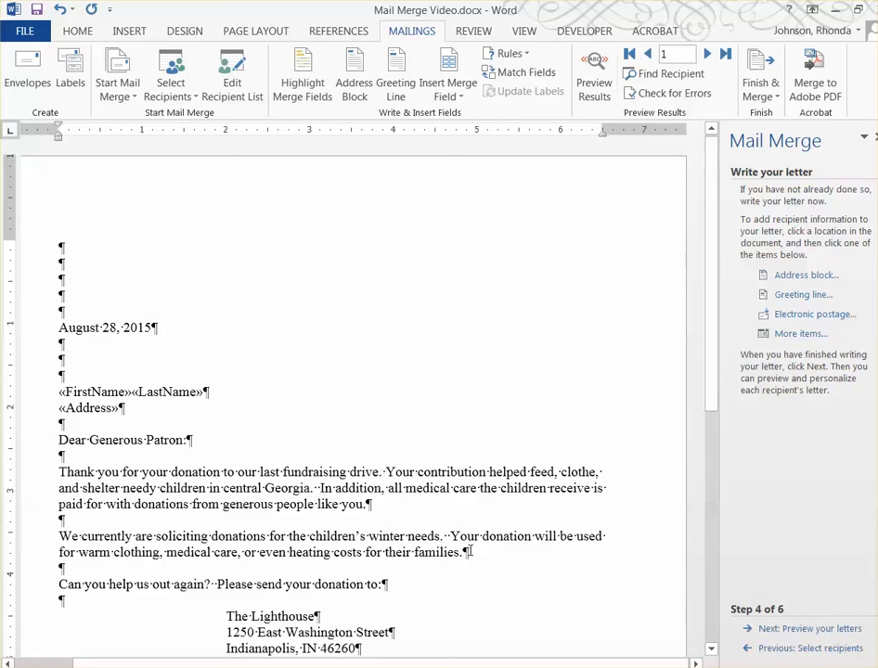
Add a second space after "our last fundraising drive." and check the rest of the letter
{"action": "left_click", "coordinate": [384, 472]}
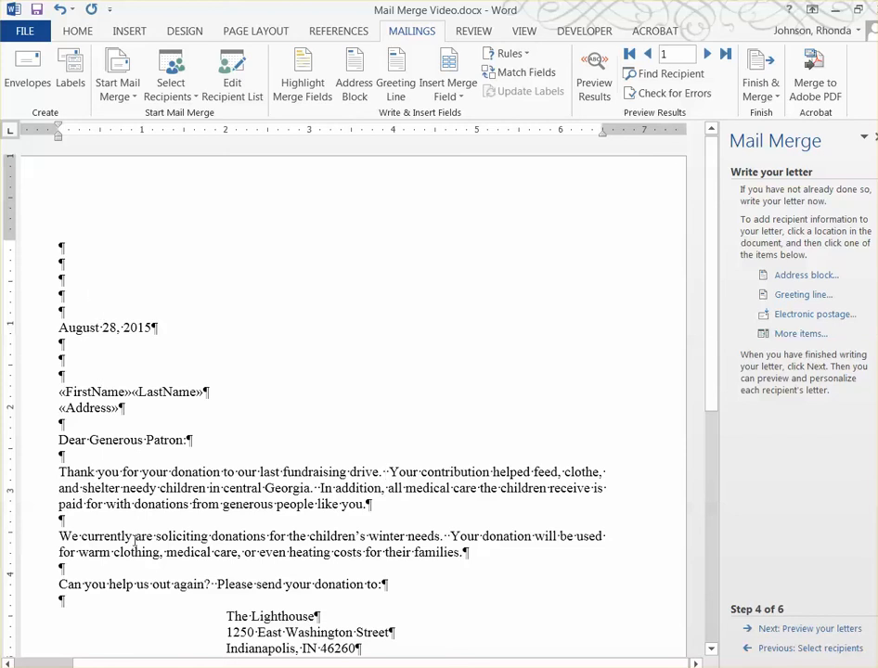
{"action": "scroll", "coordinate": [409, 613], "scroll_direction": "down", "scroll_amount": 7}
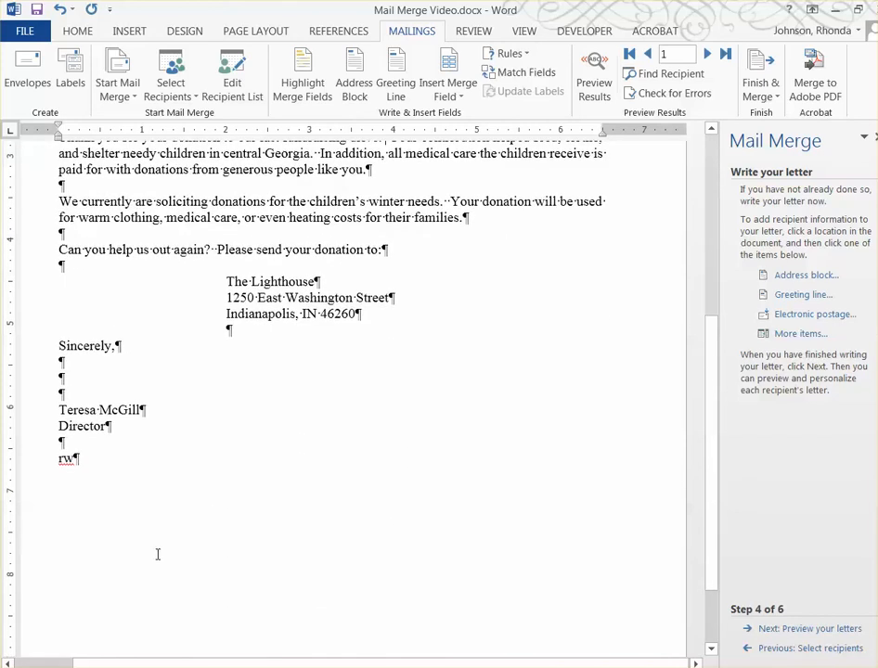
{"action": "scroll", "coordinate": [158, 555], "scroll_direction": "up", "scroll_amount": 7}
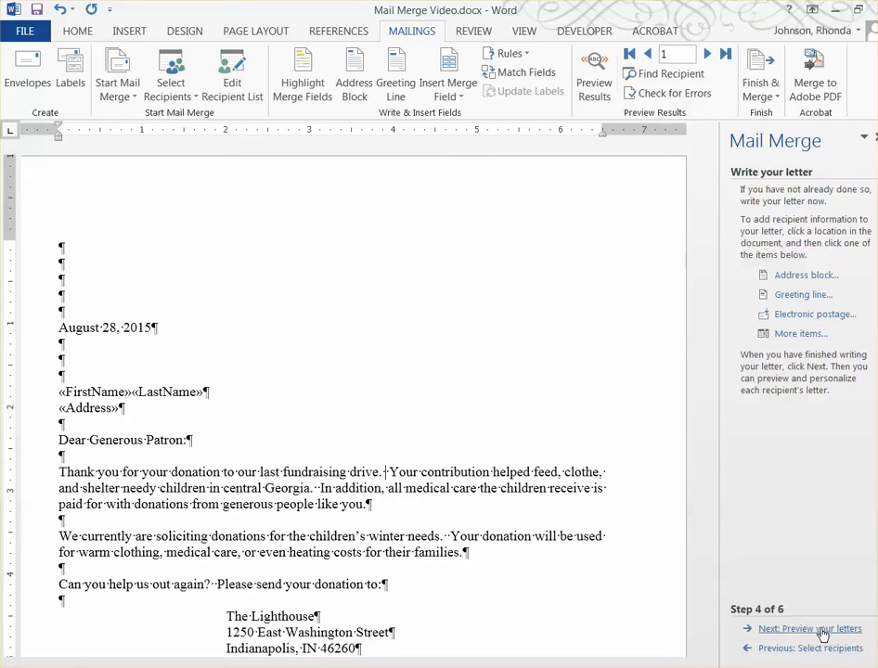
Advance to the preview stage and view the merged letters for recipients 1 to 3
{"action": "left_click", "coordinate": [821, 632]}
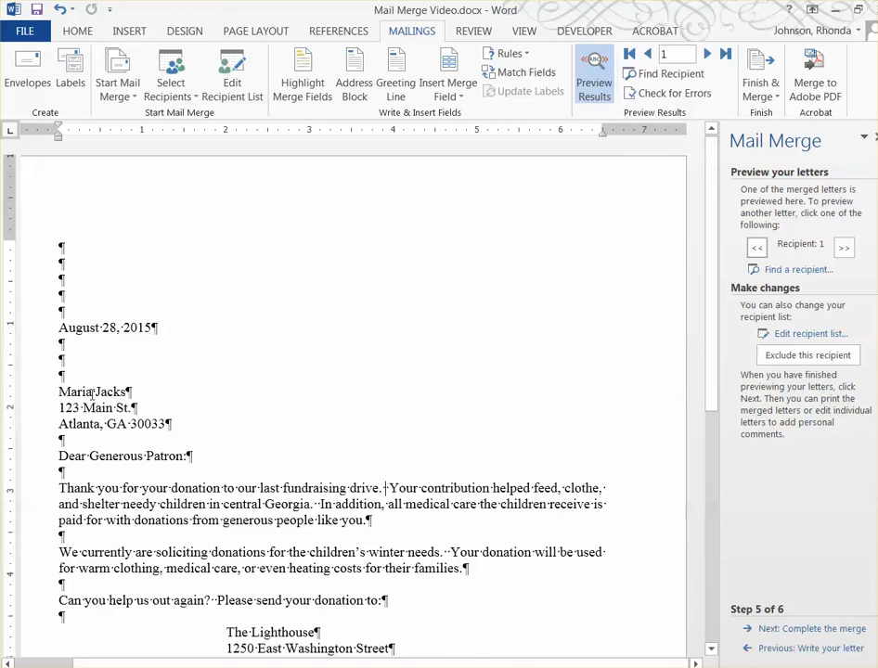
{"action": "left_click", "coordinate": [842, 249]}
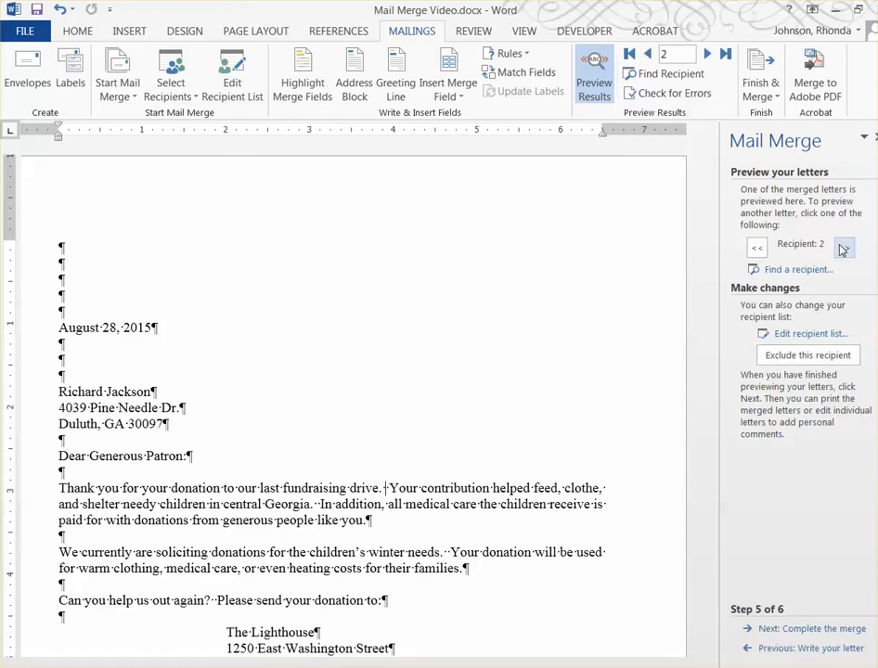
{"action": "left_click", "coordinate": [842, 249]}
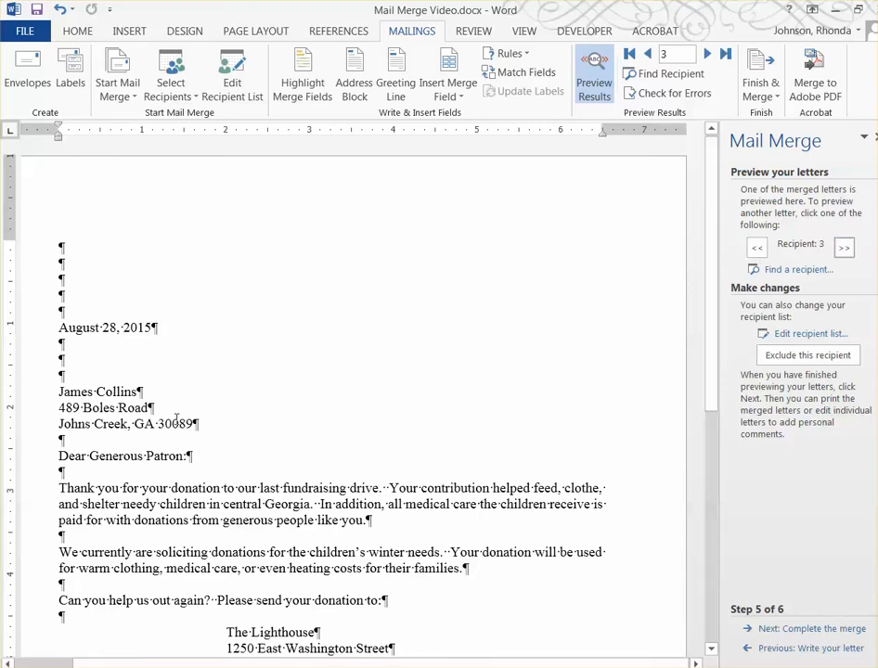
Complete the merge by sending all records to a new document for individual editing, and look through the merged letters
{"action": "left_click", "coordinate": [804, 632]}
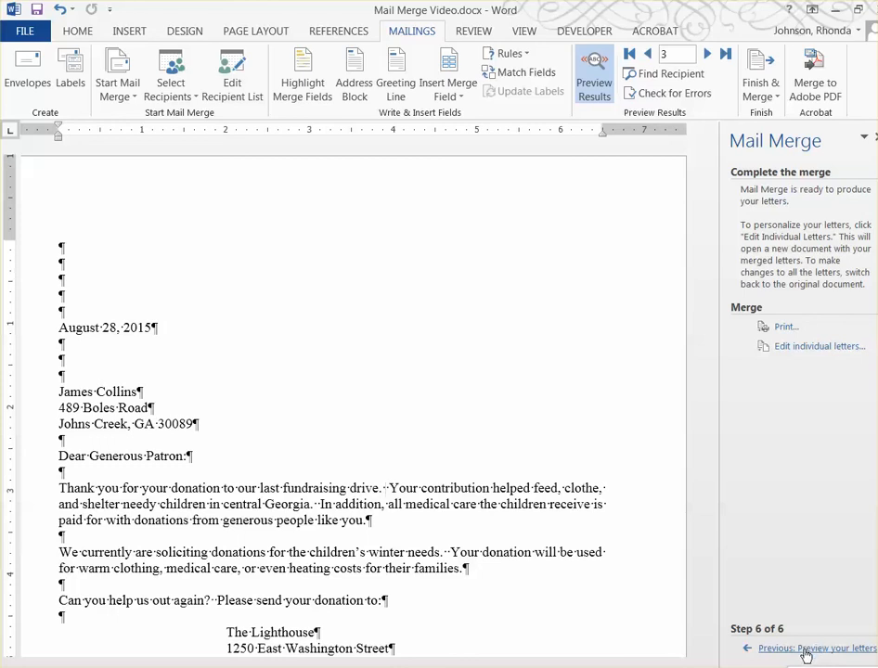
{"action": "left_click", "coordinate": [759, 91]}
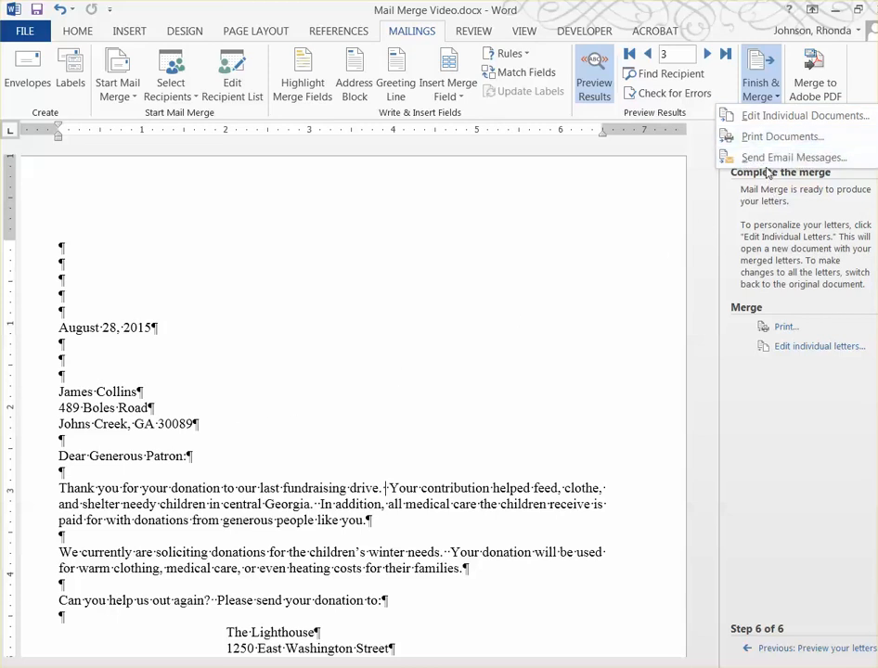
{"action": "left_click", "coordinate": [774, 117]}
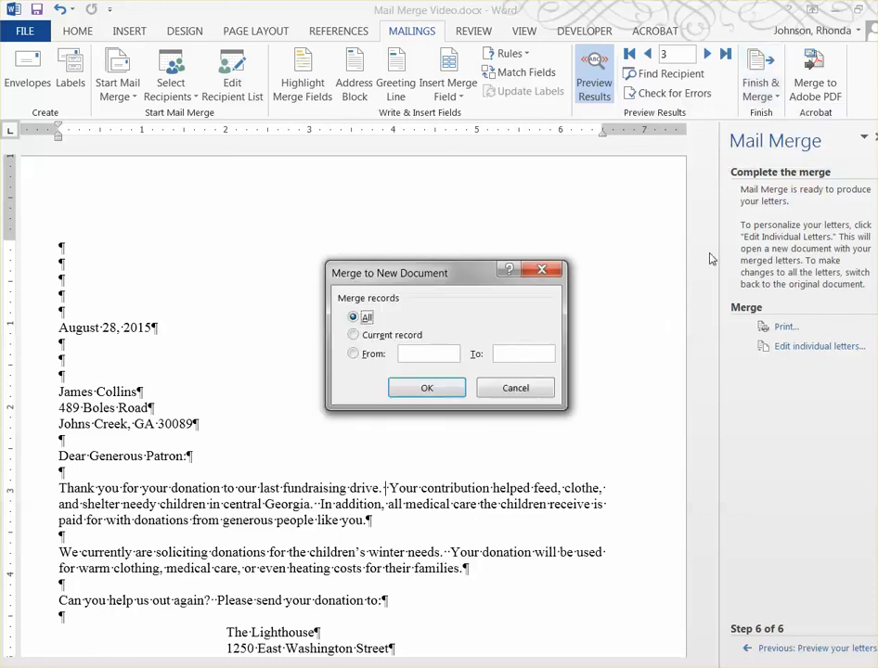
{"action": "left_click", "coordinate": [444, 391]}
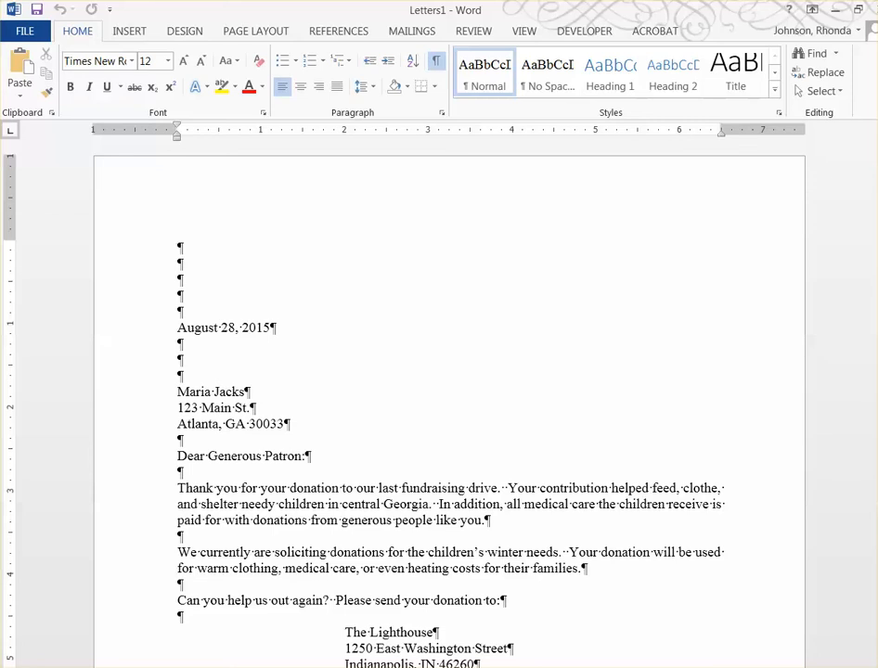
{"action": "left_click_drag", "start_coordinate": [875, 149], "coordinate": [875, 228]}
{"action": "scroll", "coordinate": [450, 404], "scroll_direction": "down", "scroll_amount": 10}
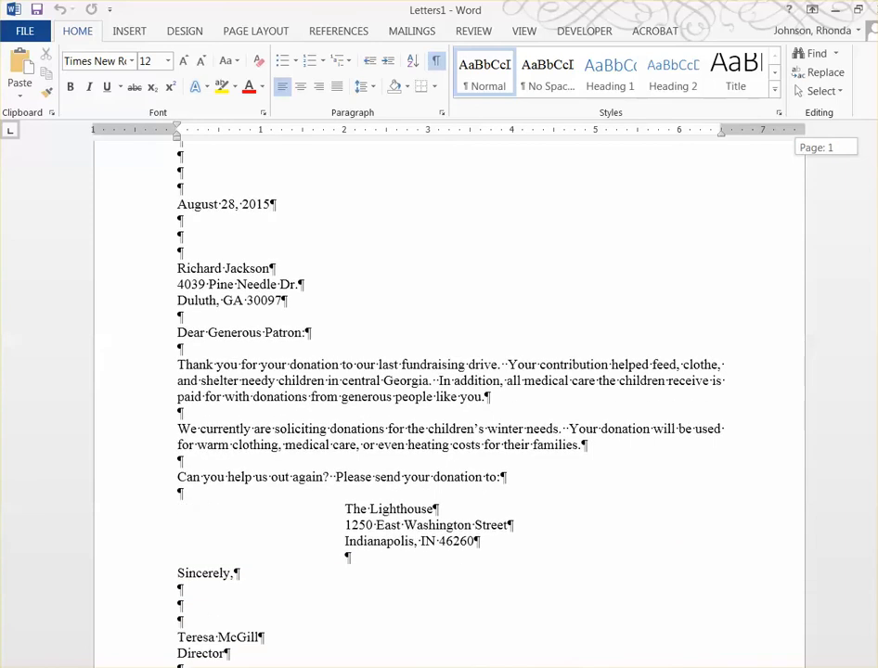
Review the remaining merged donor letters through the end of the document, checking each recipient's name and address block
{"action": "scroll", "coordinate": [449, 404], "scroll_direction": "down", "scroll_amount": 10}
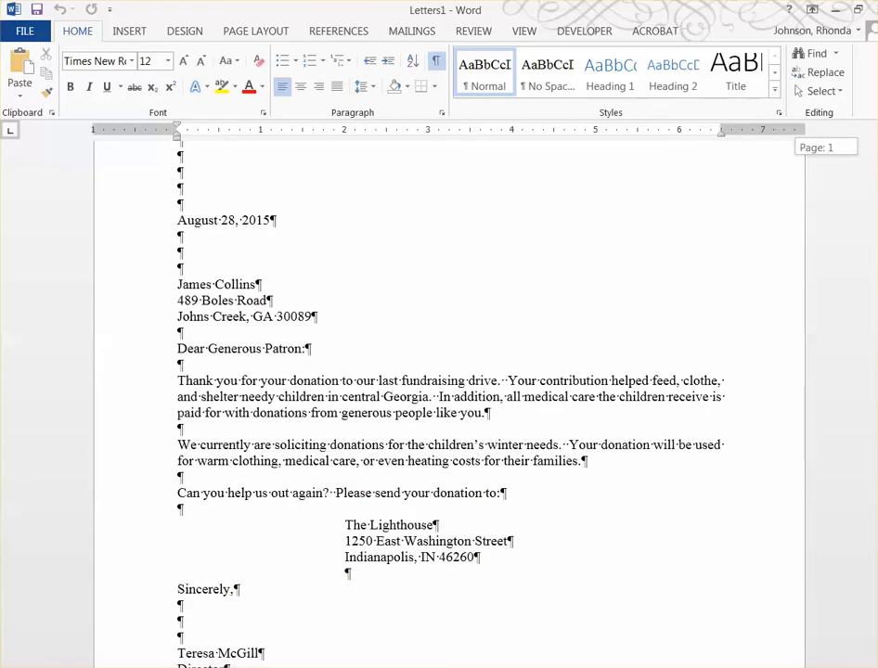
{"action": "scroll", "coordinate": [450, 404], "scroll_direction": "down", "scroll_amount": 3}
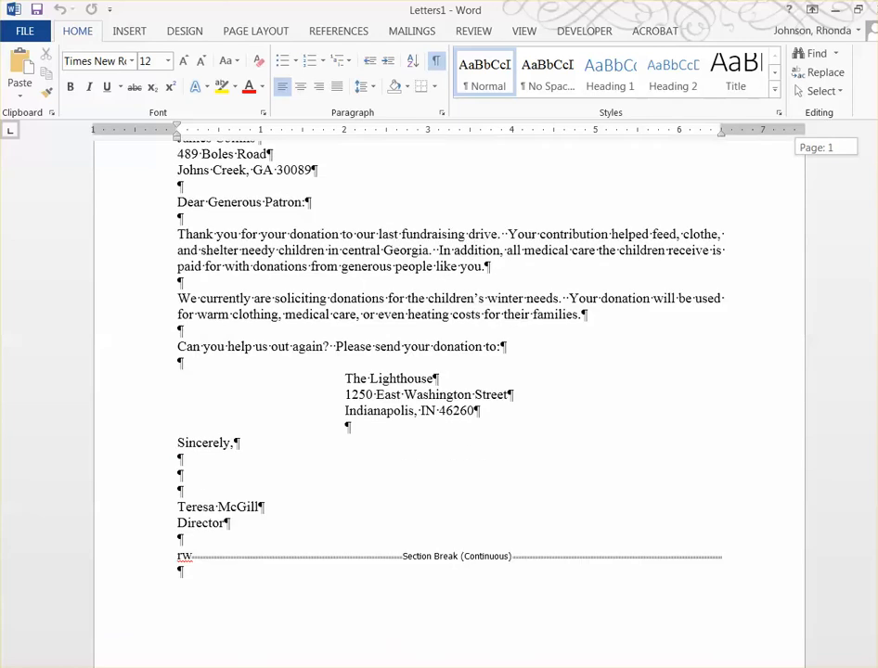
{"action": "scroll", "coordinate": [449, 404], "scroll_direction": "down", "scroll_amount": 10}
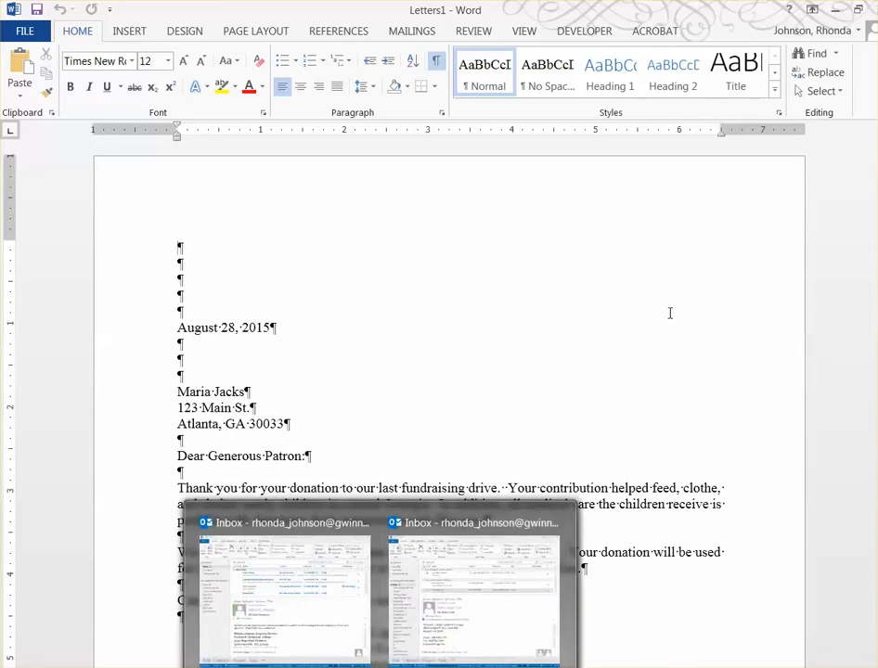
{"action": "left_click", "coordinate": [25, 34]}
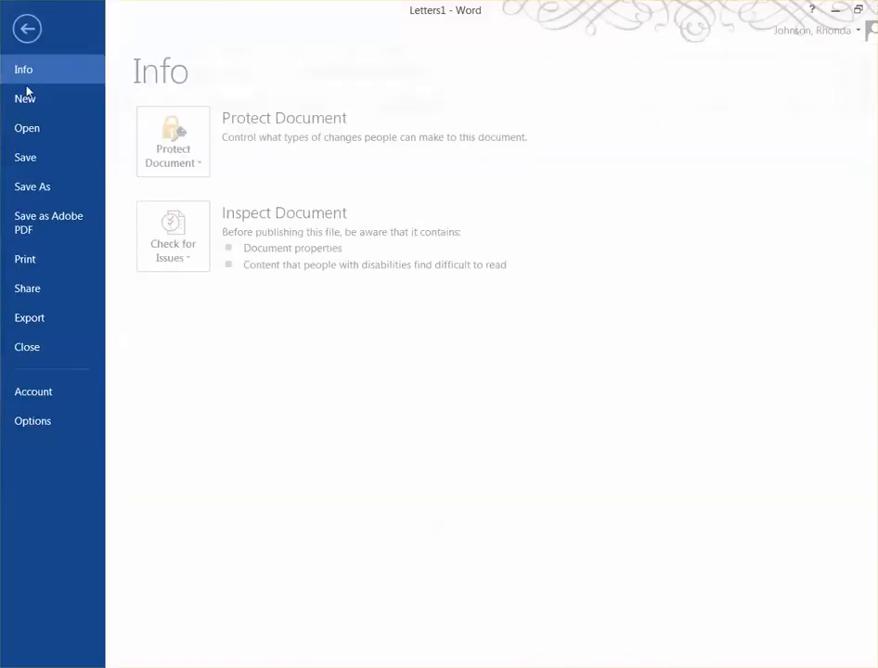
{"action": "left_click", "coordinate": [30, 189]}
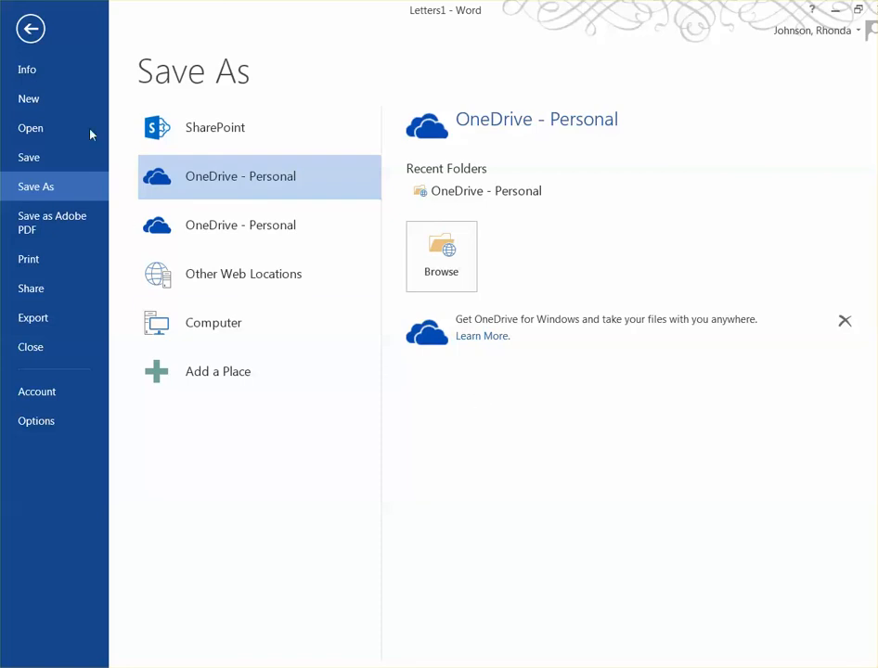
{"action": "left_click", "coordinate": [30, 28]}
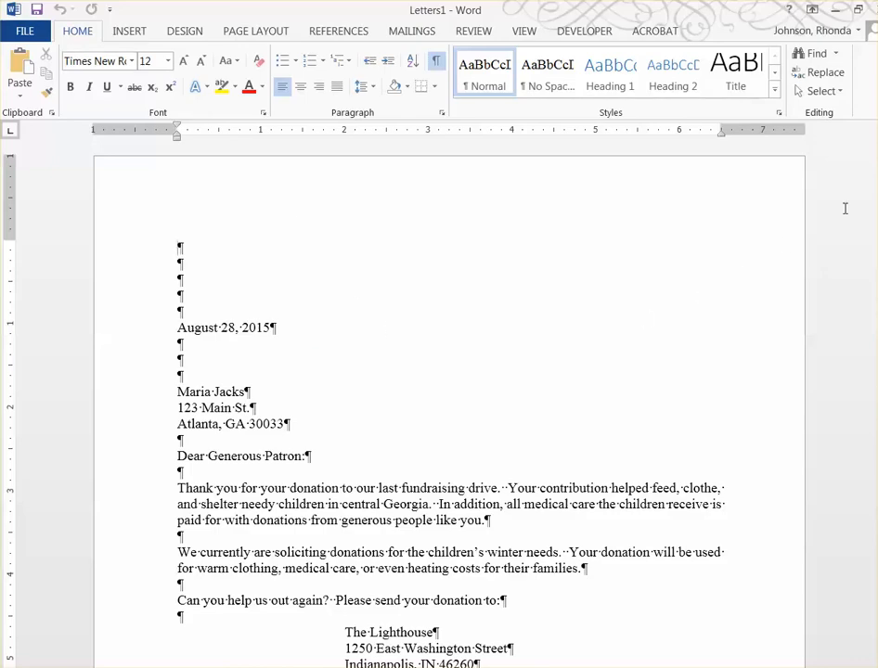
Look over the individual letters in the merged document once more and return to the first letter
{"action": "left_click_drag", "start_coordinate": [876, 156], "coordinate": [875, 320]}
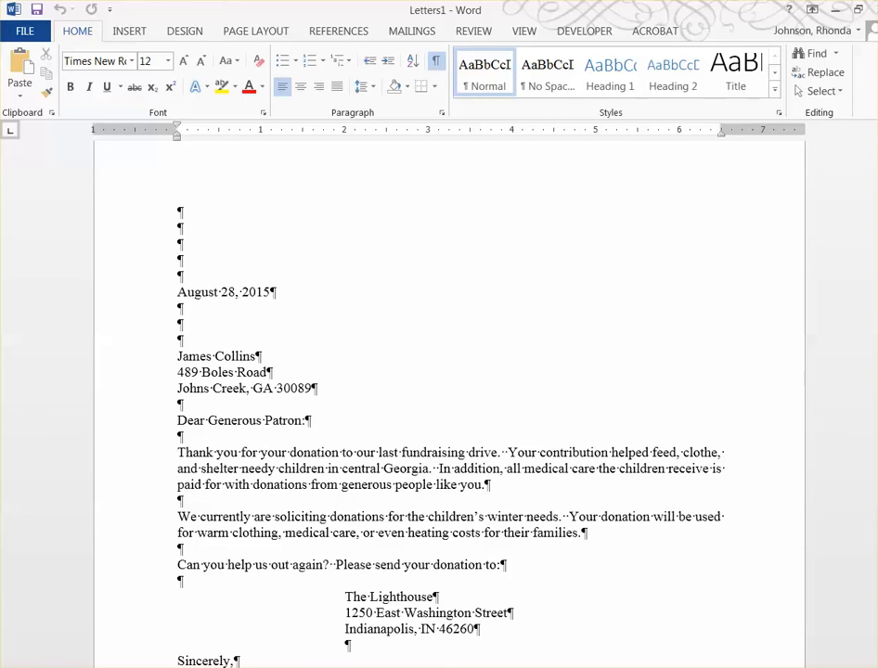
{"action": "left_click_drag", "start_coordinate": [875, 504], "coordinate": [875, 433]}
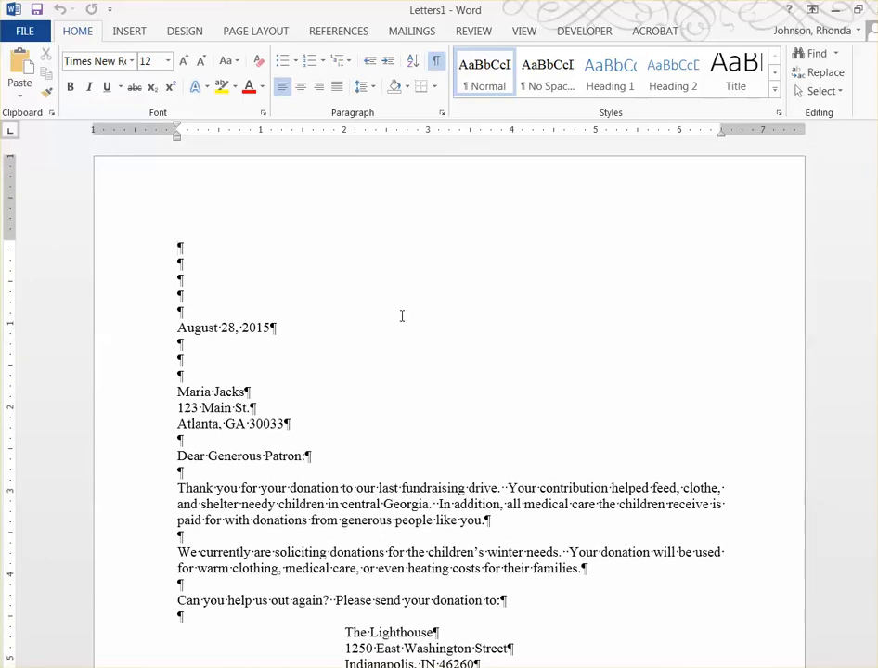